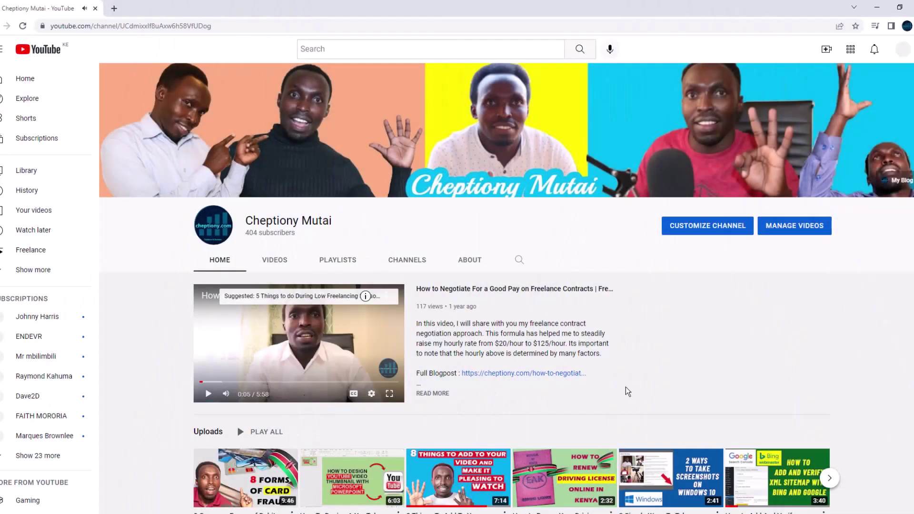
Scroll down the TechSmith YouTube channel page before heading to the Camtasia 2022 tutorial
{"action": "scroll", "coordinate": [751, 386], "scroll_direction": "down", "scroll_amount": 2}
{"action": "mouse_move", "coordinate": [750, 386]}
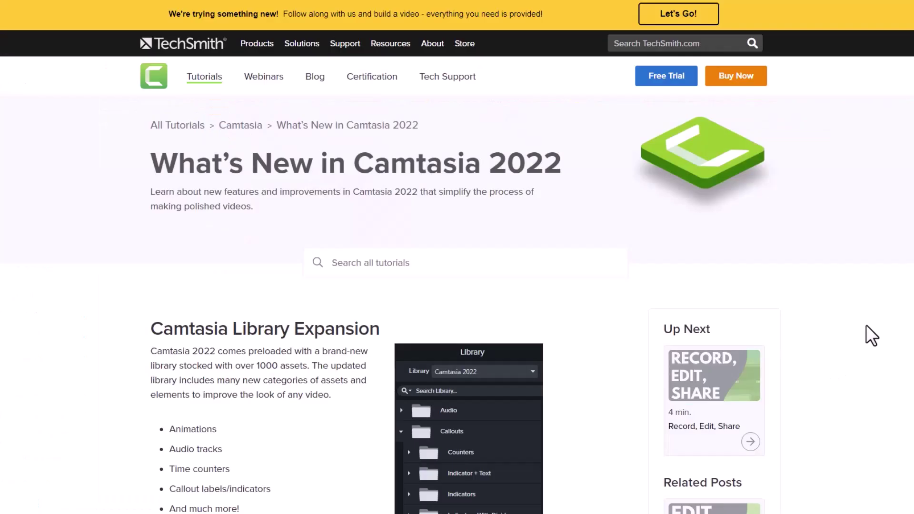
{"action": "scroll", "coordinate": [867, 326], "scroll_direction": "down", "scroll_amount": 5}
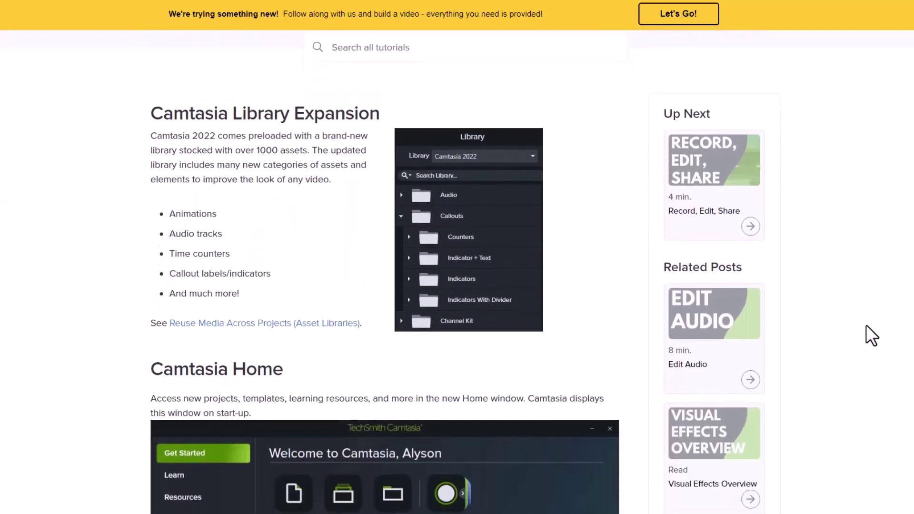
{"action": "scroll", "coordinate": [872, 336], "scroll_direction": "down", "scroll_amount": 5}
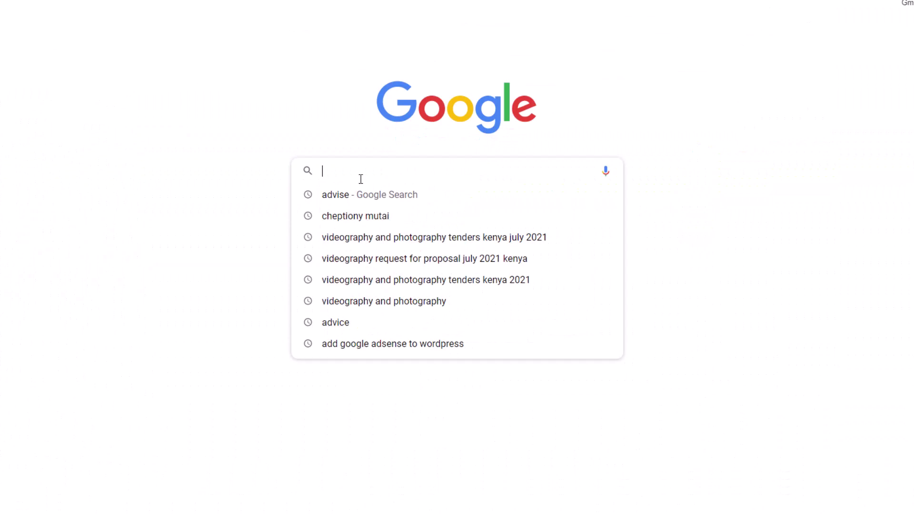
Search 'Screencast Video P', open techtubestudio.com, and scroll down to its free-quote form
{"action": "type", "text": "Screencast Video P"}
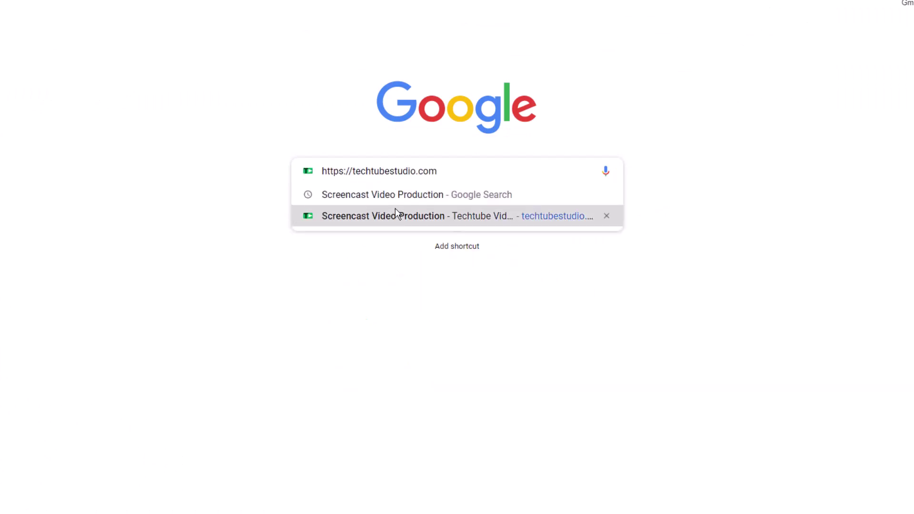
{"action": "left_click", "coordinate": [395, 210]}
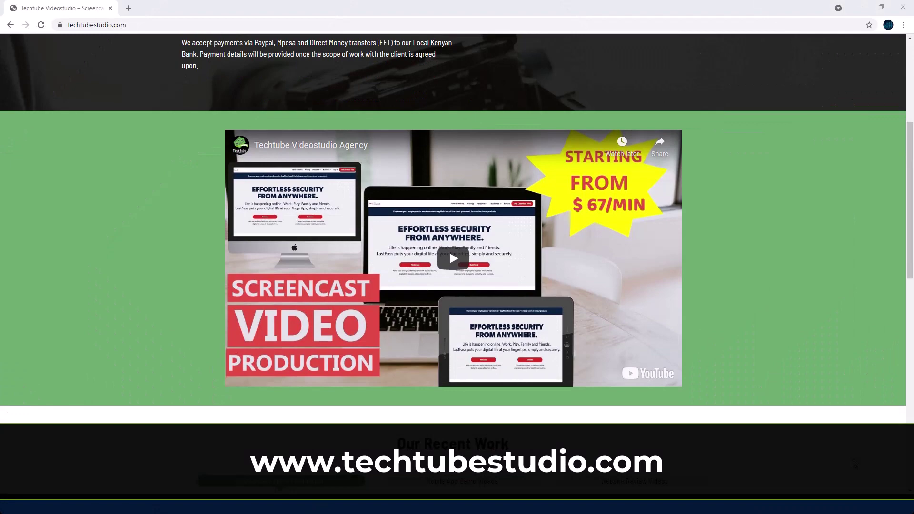
{"action": "scroll", "coordinate": [853, 459], "scroll_direction": "down", "scroll_amount": 8}
{"action": "scroll", "coordinate": [853, 459], "scroll_direction": "down", "scroll_amount": 3}
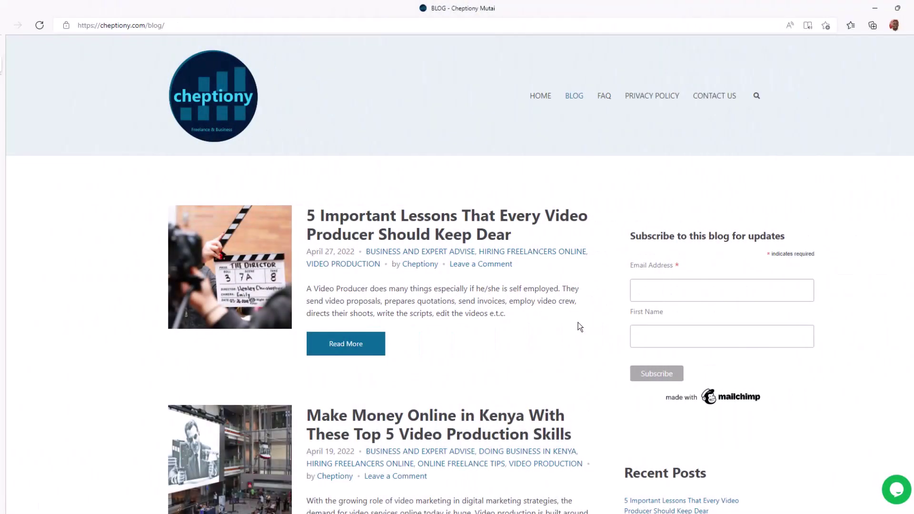
{"action": "scroll", "coordinate": [578, 322], "scroll_direction": "down", "scroll_amount": 3}
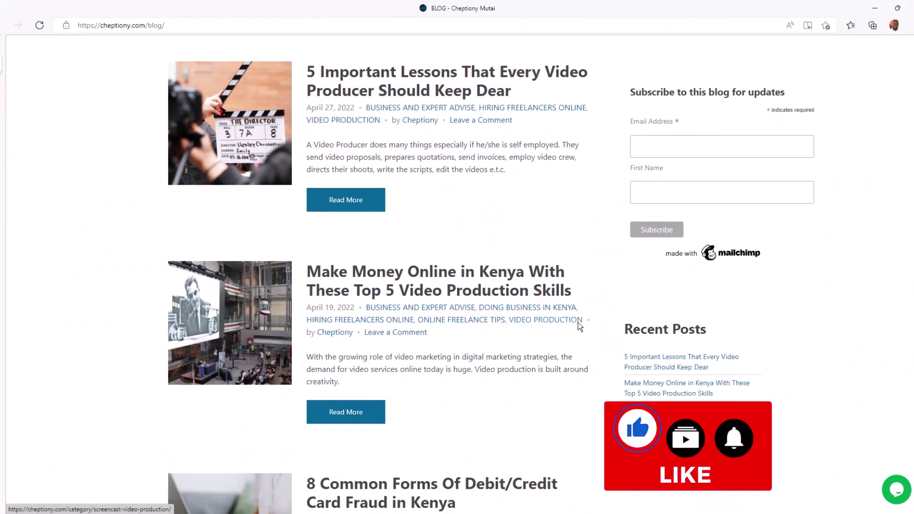
{"action": "scroll", "coordinate": [578, 323], "scroll_direction": "down", "scroll_amount": 5}
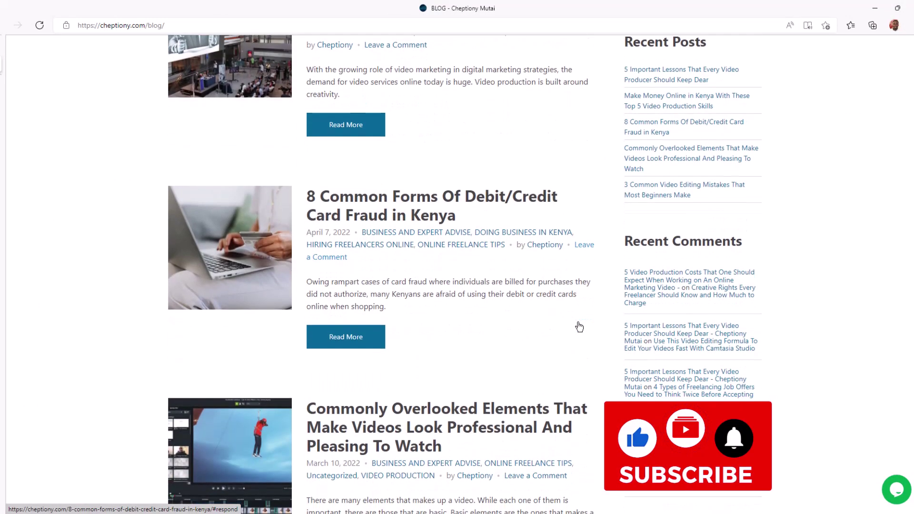
{"action": "scroll", "coordinate": [579, 326], "scroll_direction": "down", "scroll_amount": 5}
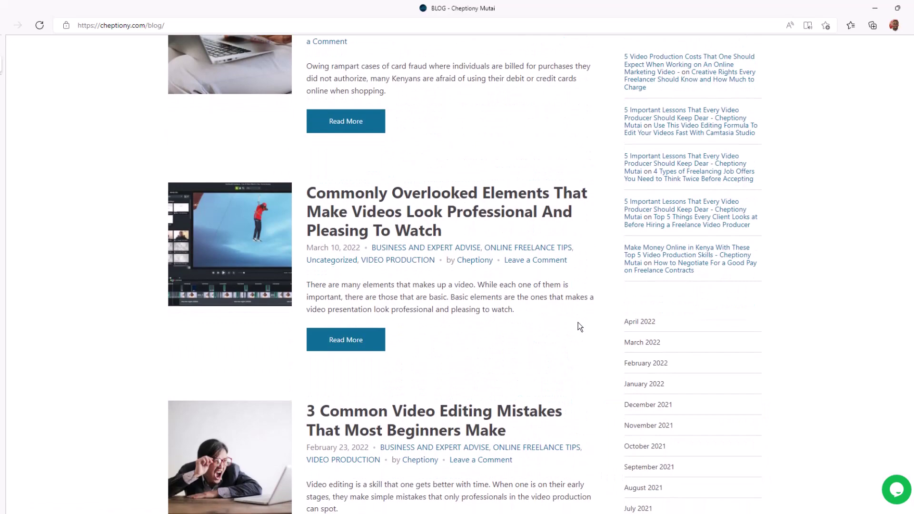
{"action": "scroll", "coordinate": [578, 323], "scroll_direction": "down", "scroll_amount": 9}
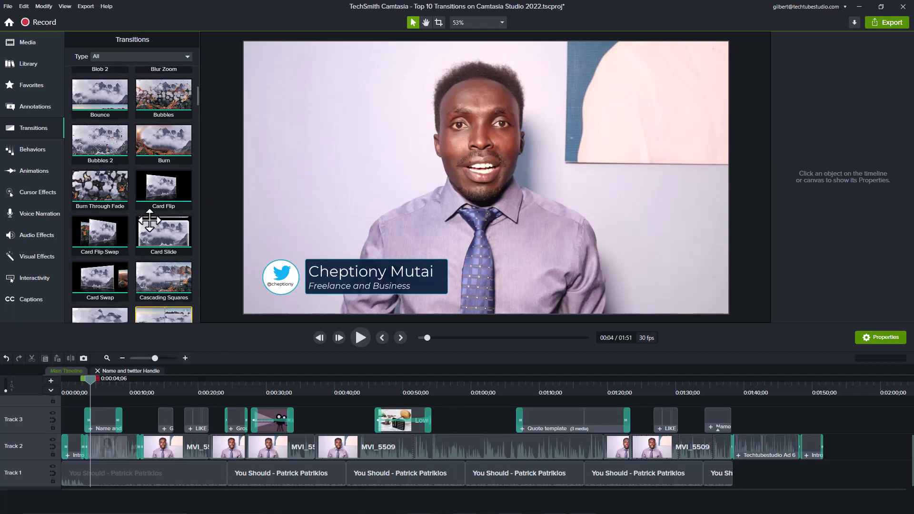
Drag Card Flip, Card Flip Swap and Card Slide onto clip edges on Track 2
{"action": "left_click_drag", "start_coordinate": [160, 193], "coordinate": [85, 452]}
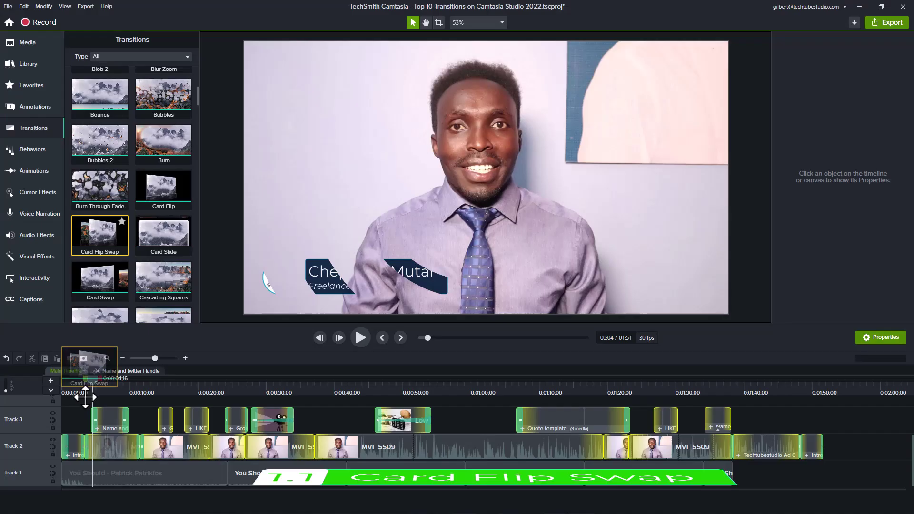
{"action": "left_click_drag", "start_coordinate": [85, 396], "coordinate": [85, 438]}
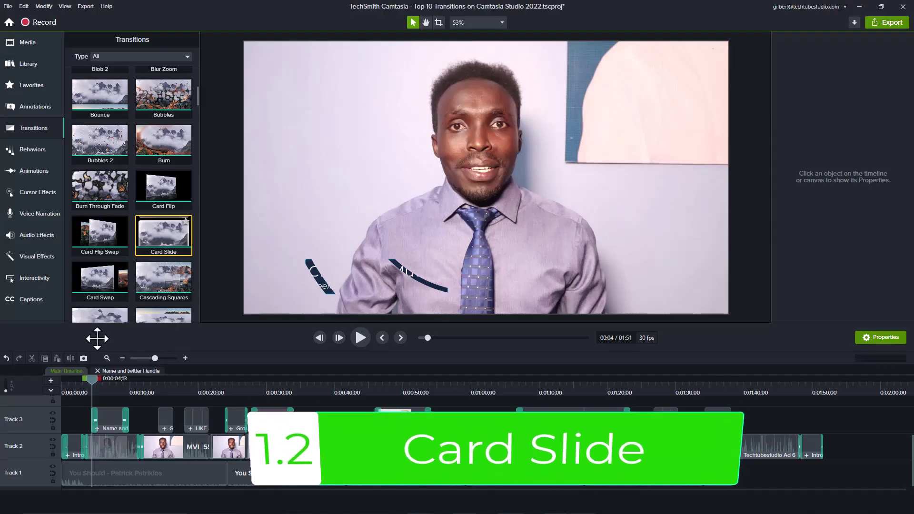
{"action": "left_click_drag", "start_coordinate": [96, 332], "coordinate": [80, 435]}
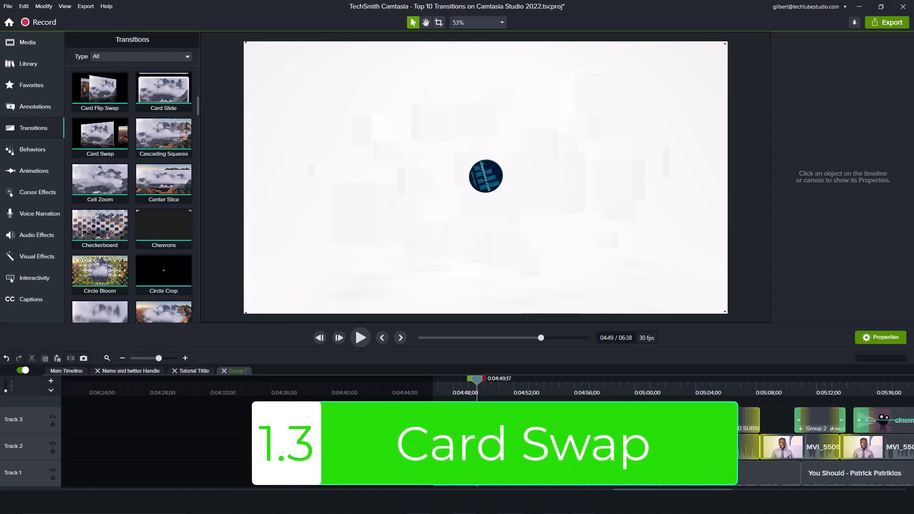
Preview Card Swap, then apply Circle Offset and Portal between the timeline clips
{"action": "key", "text": "space"}
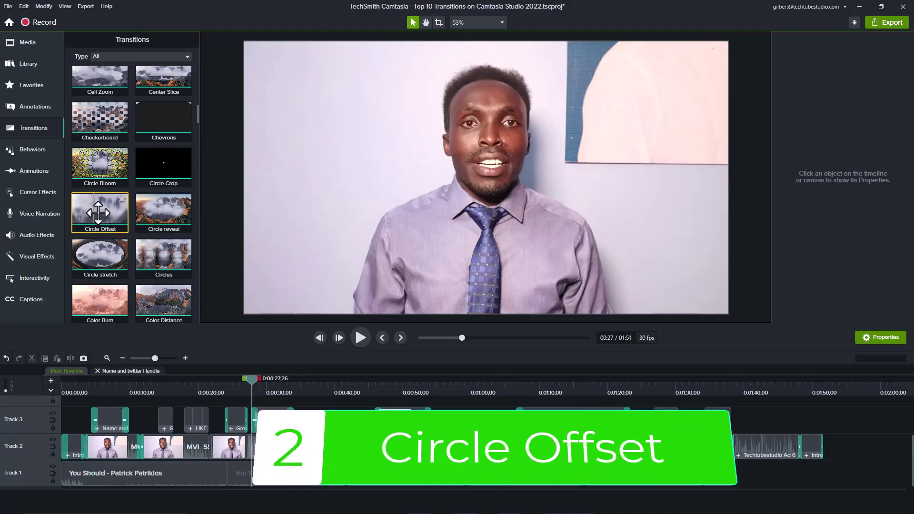
{"action": "left_click_drag", "start_coordinate": [82, 217], "coordinate": [255, 405]}
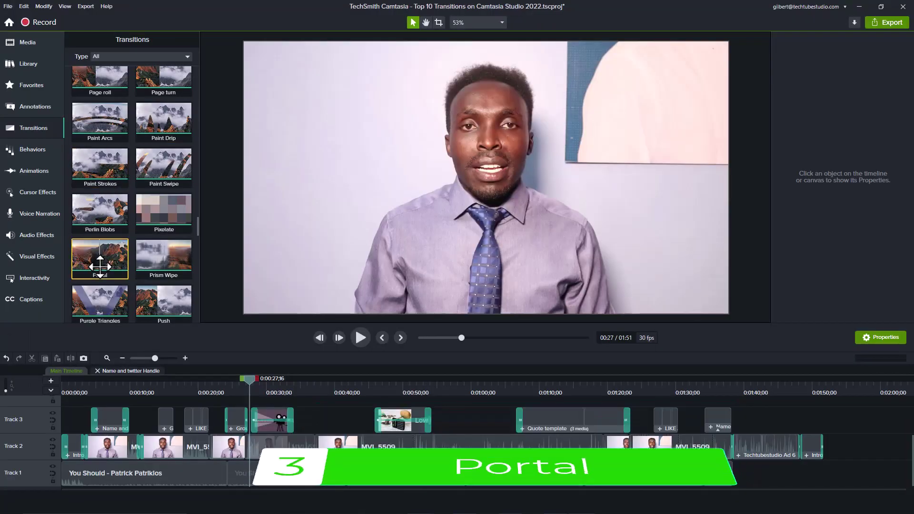
{"action": "left_click_drag", "start_coordinate": [100, 267], "coordinate": [256, 396]}
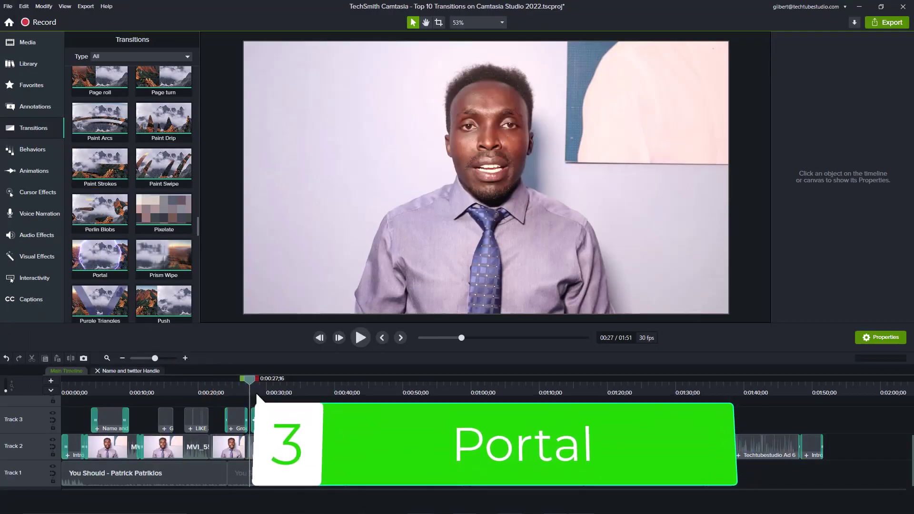
Preview Portal into the projector clip, then apply and preview Shutter Snap
{"action": "key", "text": "space"}
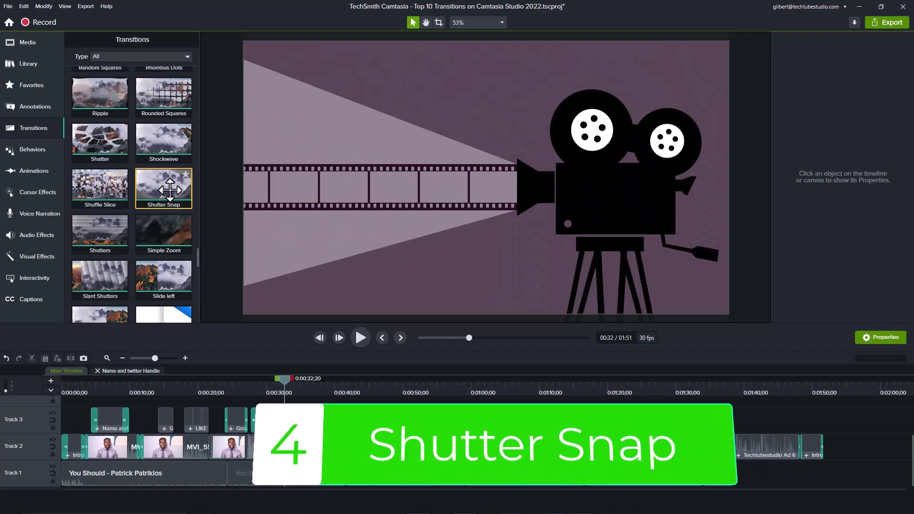
{"action": "left_click_drag", "start_coordinate": [163, 185], "coordinate": [284, 445]}
{"action": "key", "text": "space"}
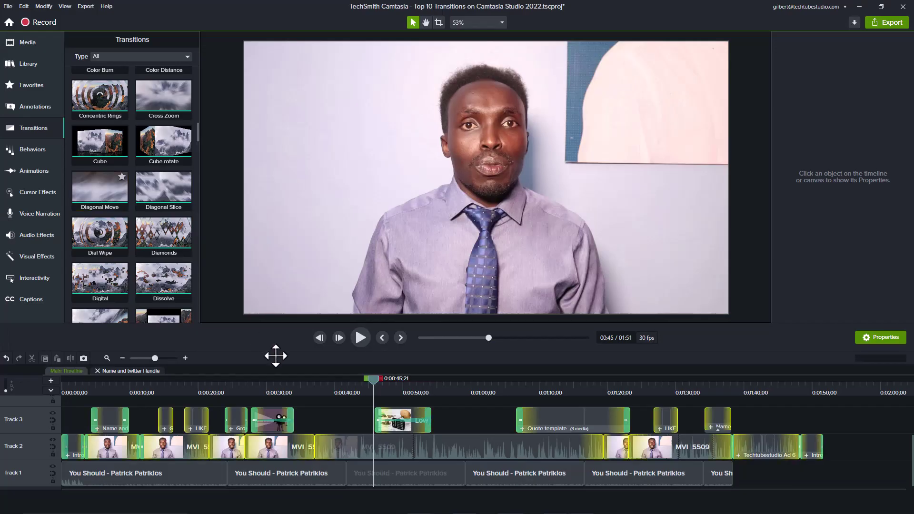
Preview Diagonal Move, add Drawbridge, and place Expanding Squares between presenter and quote clips
{"action": "key", "text": "space"}
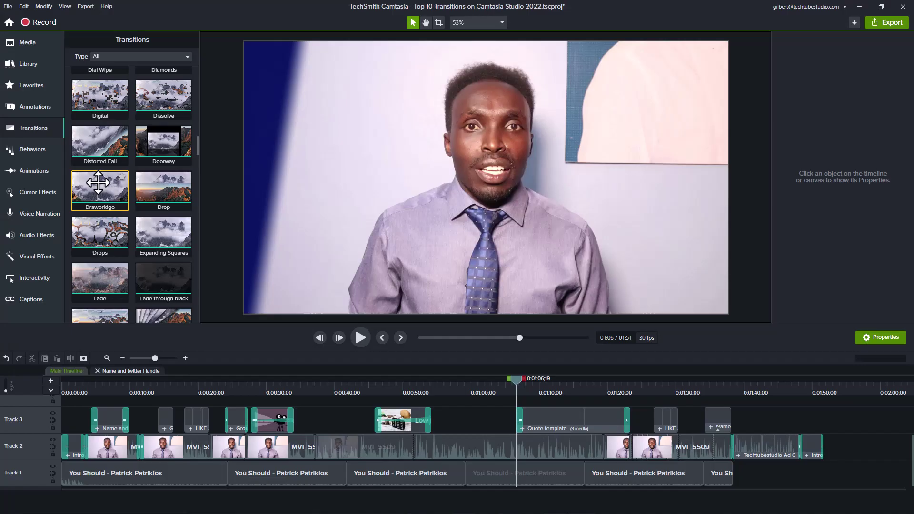
{"action": "left_click_drag", "start_coordinate": [101, 179], "coordinate": [447, 405]}
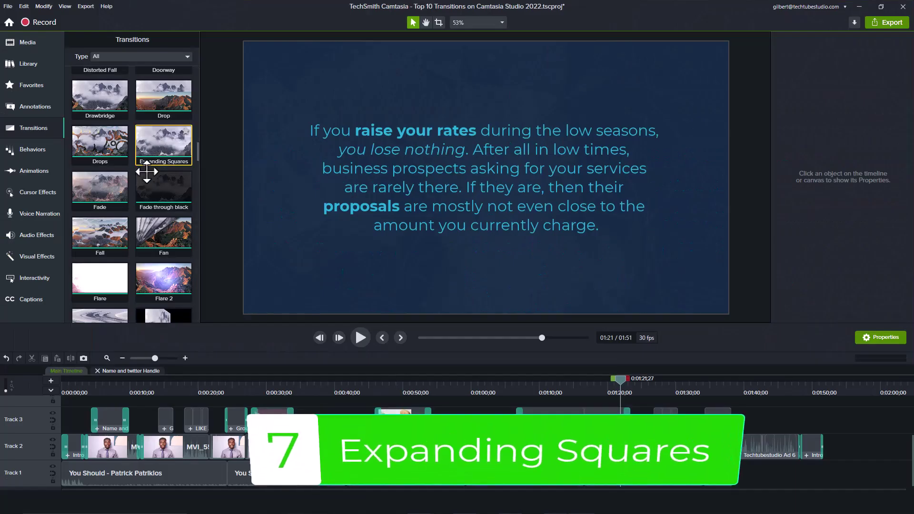
{"action": "left_click_drag", "start_coordinate": [285, 227], "coordinate": [587, 385]}
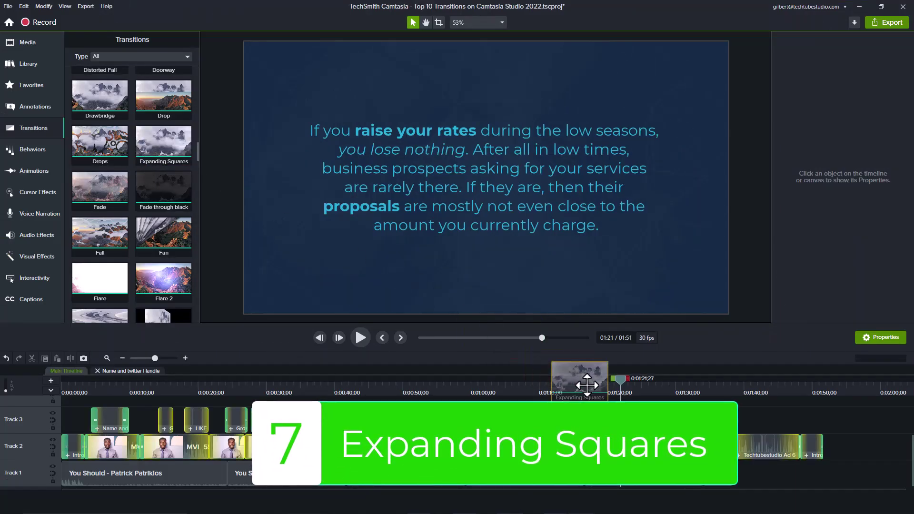
{"action": "left_click_drag", "start_coordinate": [626, 423], "coordinate": [625, 424]}
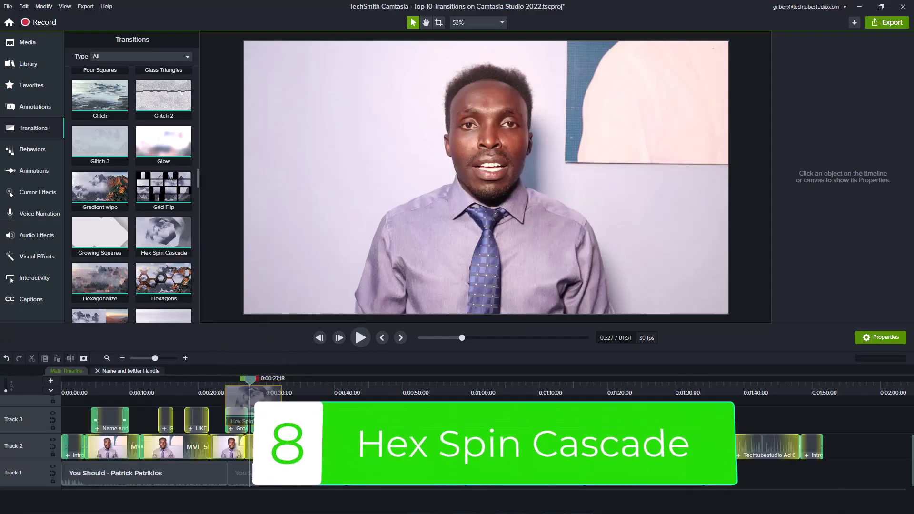
Play back Hex Spin Cascade, Simple Zoom and Snap Shot, then Walking Wipe from 0:53
{"action": "key", "text": "space"}
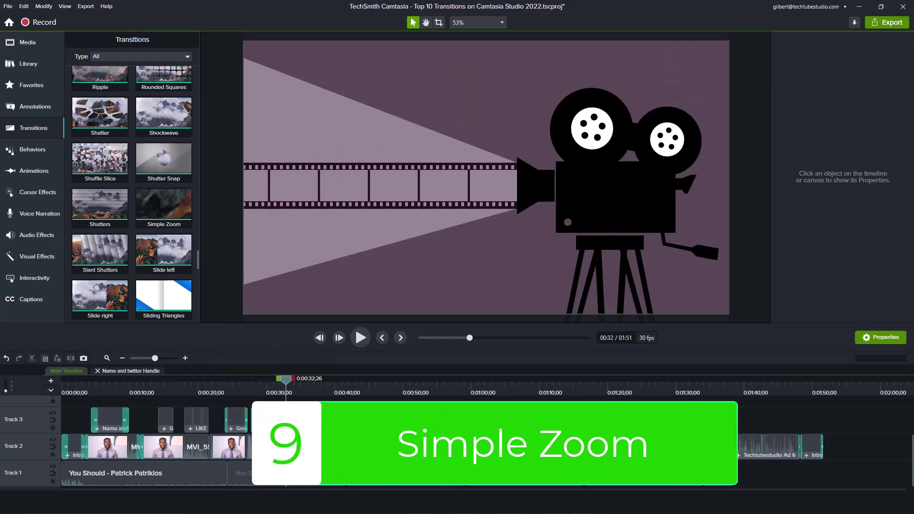
{"action": "key", "text": "space"}
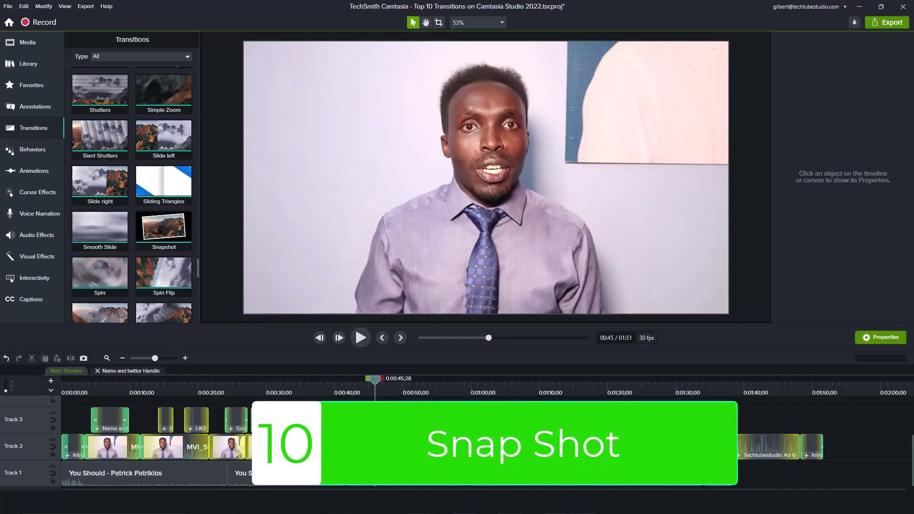
{"action": "key", "text": "space"}
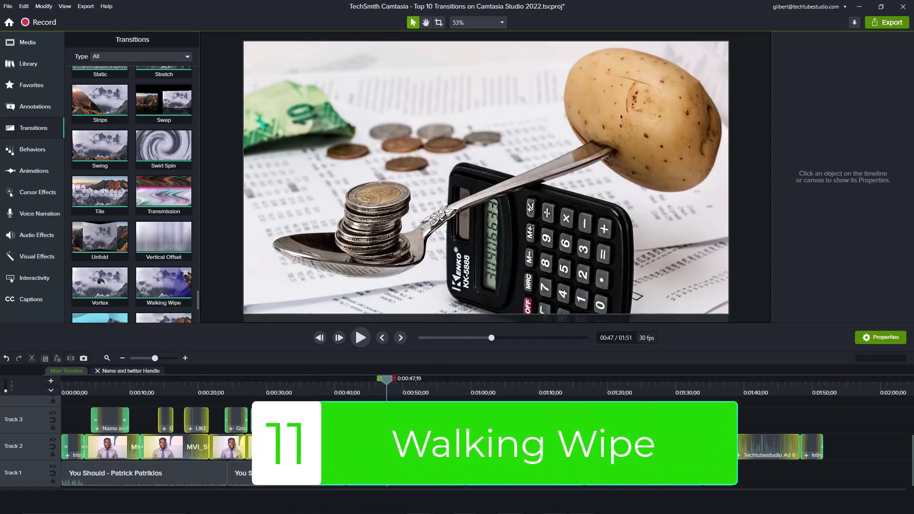
{"action": "left_click", "coordinate": [425, 386]}
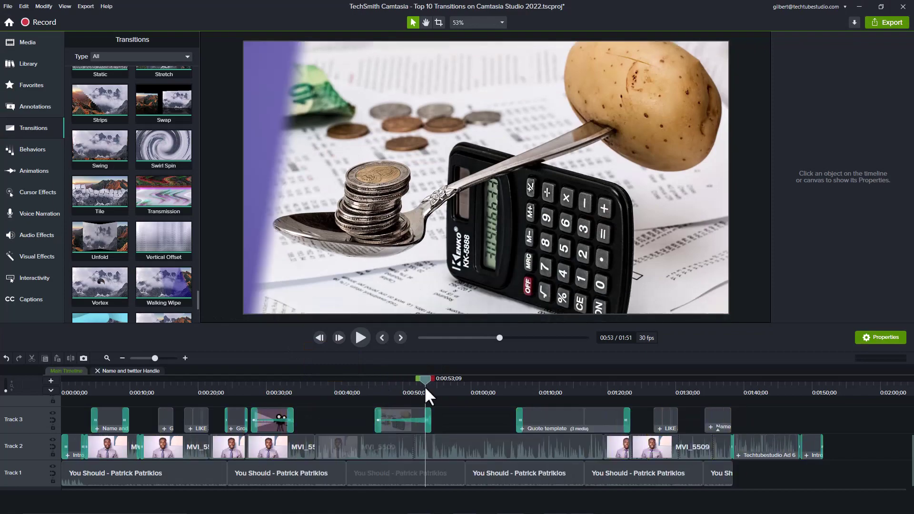
{"action": "key", "text": "space"}
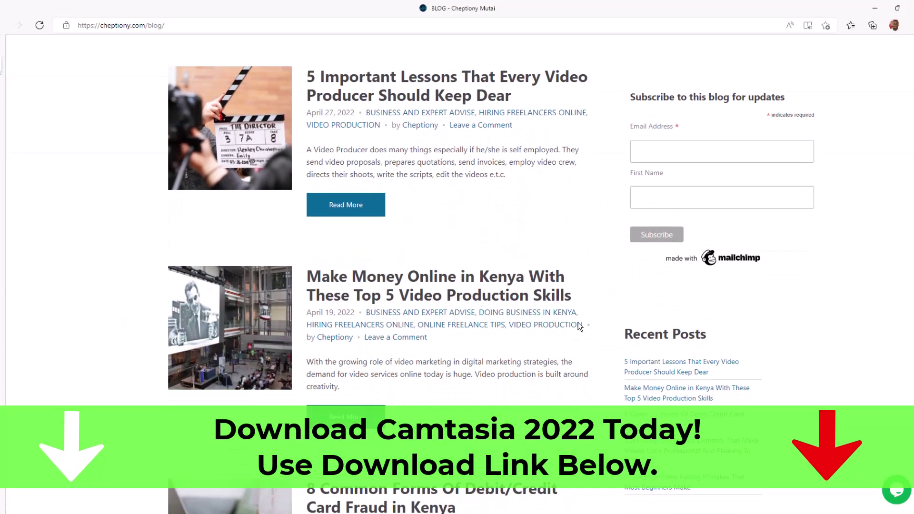
{"action": "scroll", "coordinate": [579, 323], "scroll_direction": "down", "scroll_amount": 6}
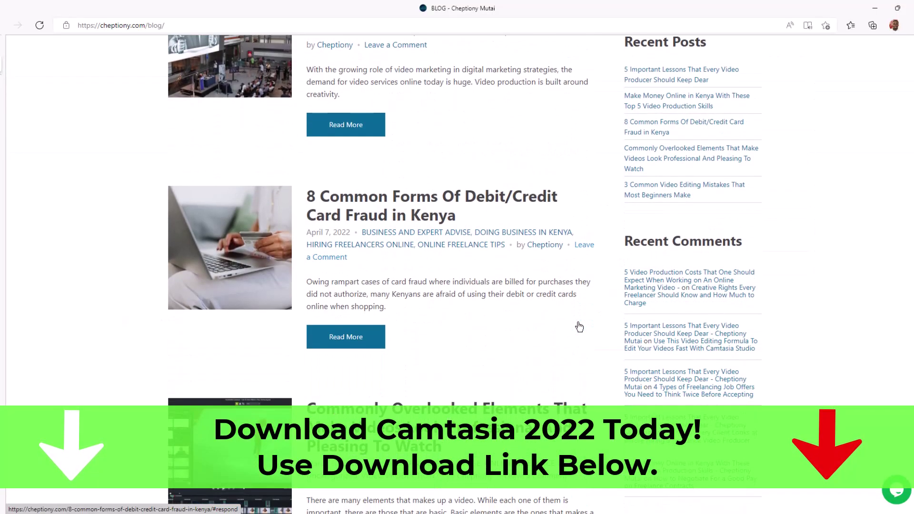
{"action": "scroll", "coordinate": [579, 327], "scroll_direction": "down", "scroll_amount": 5}
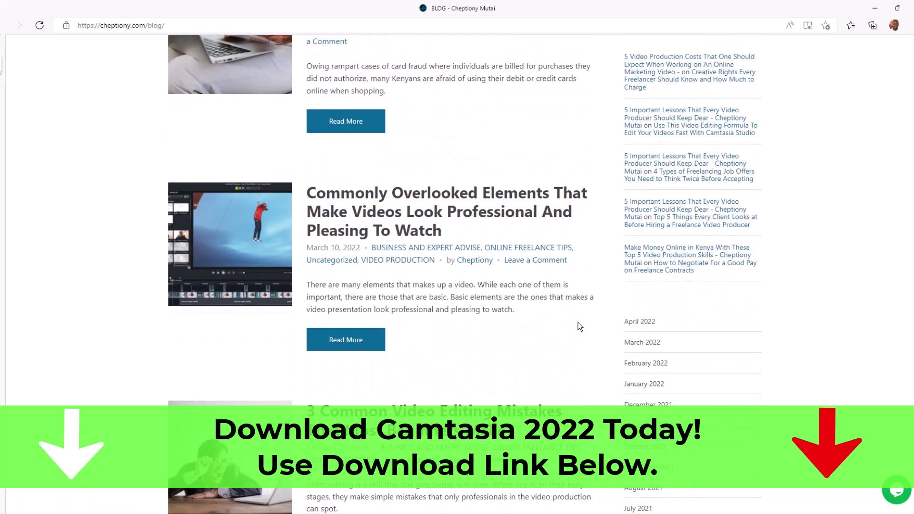